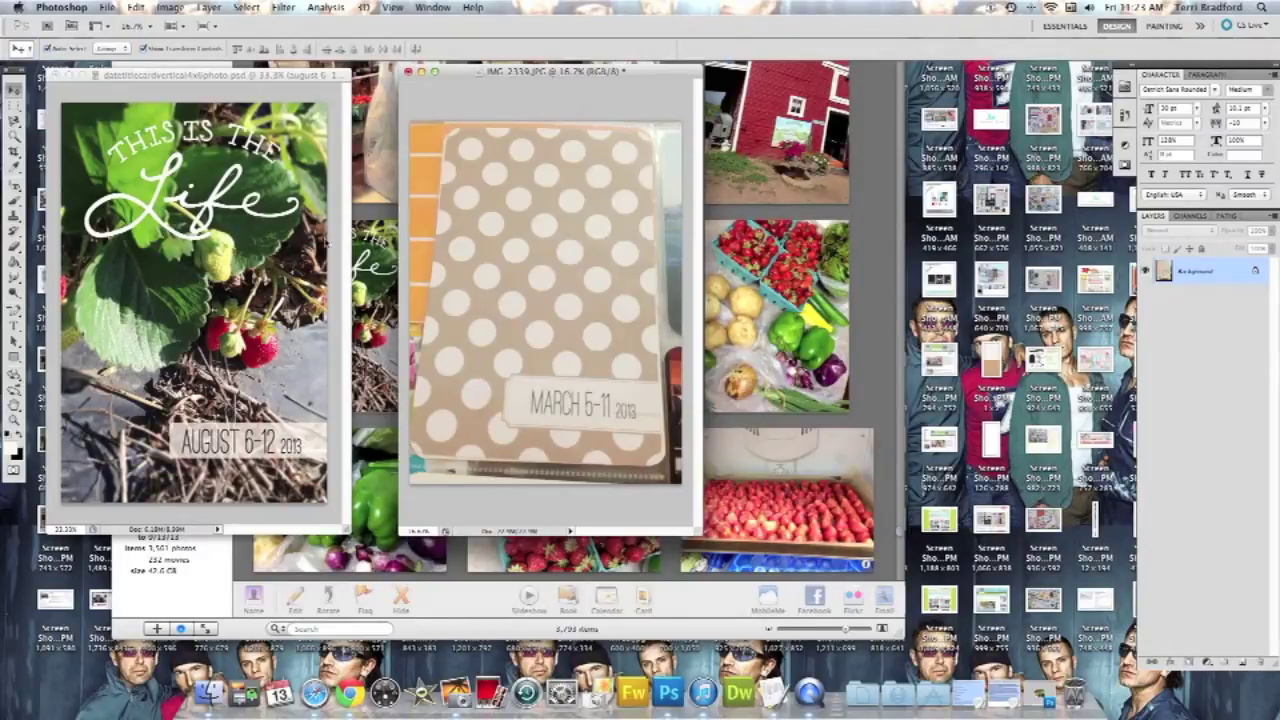
Close the polka-dot sample image, open the strawberry "This is the Life" photo from iPhoto in Photoshop, and place the windows side by side.
click(301, 441)
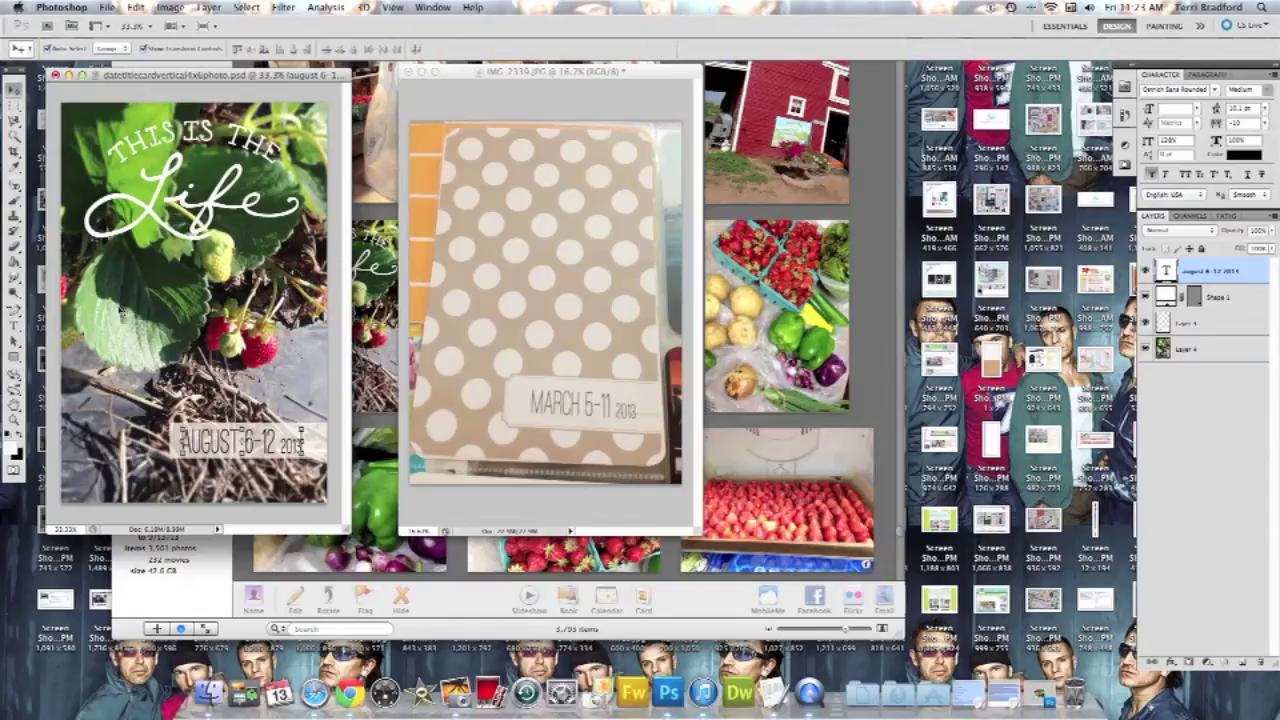
click(472, 295)
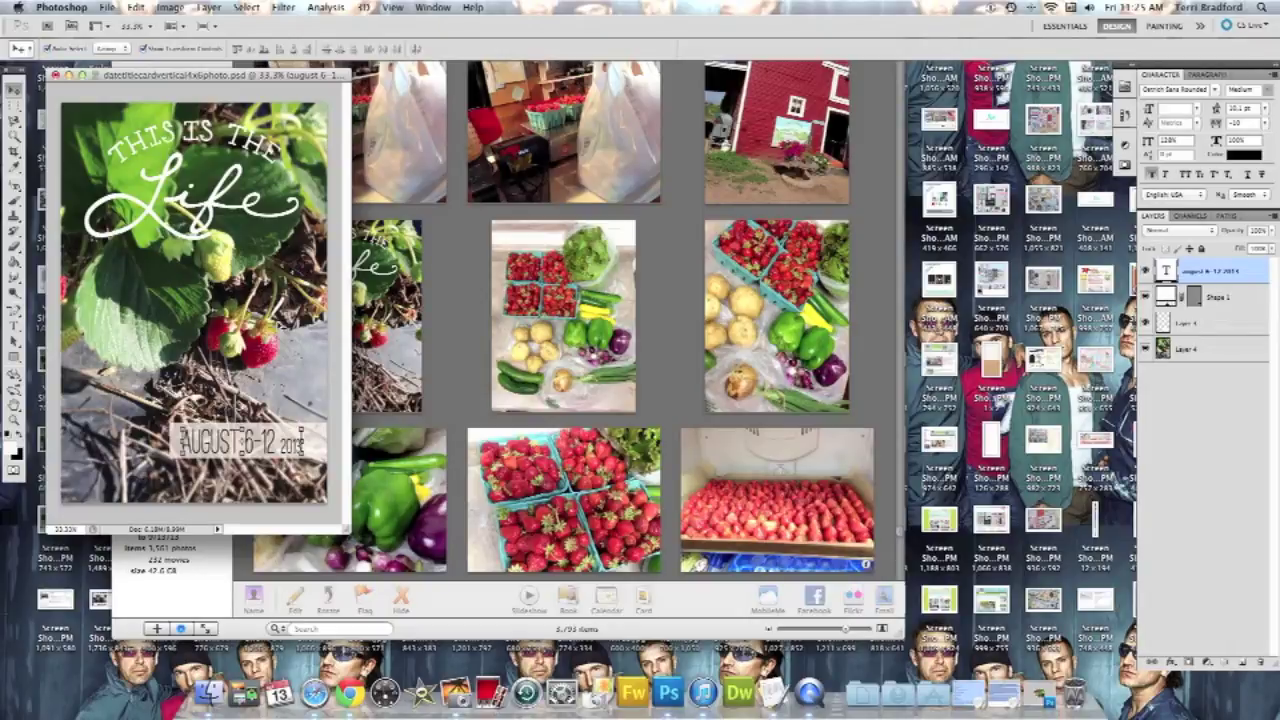
click(384, 312)
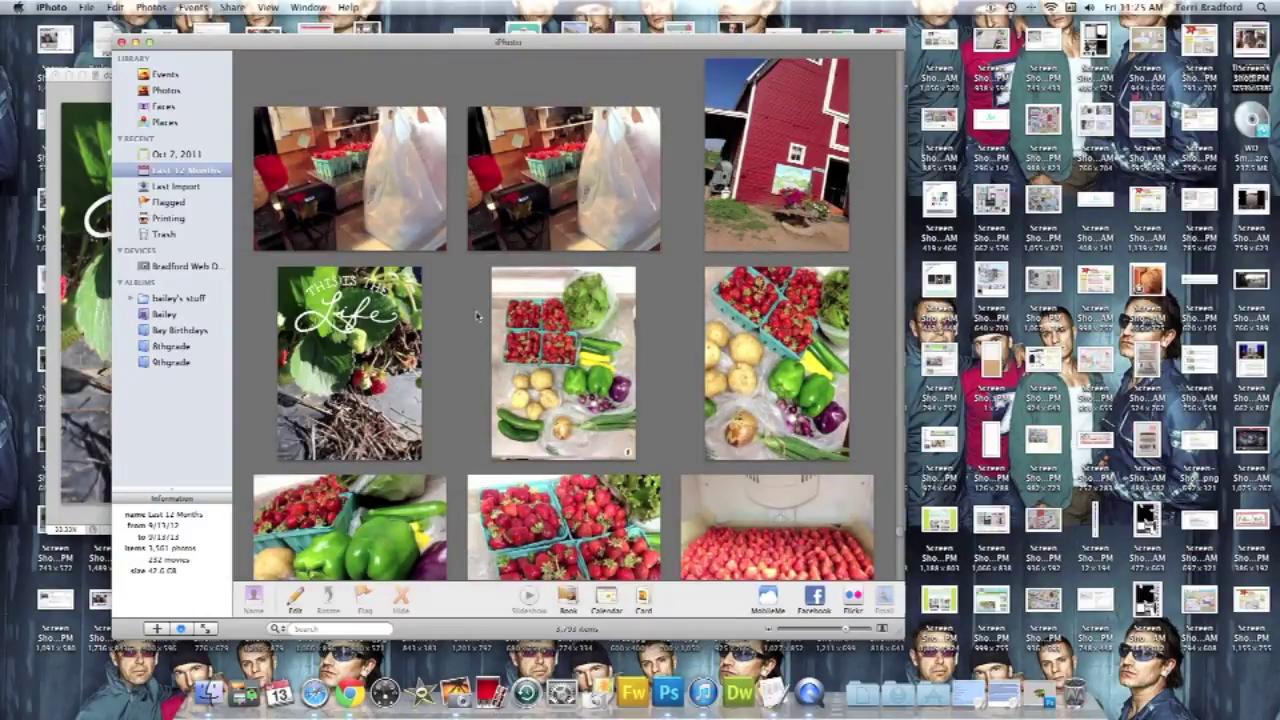
click(400, 320)
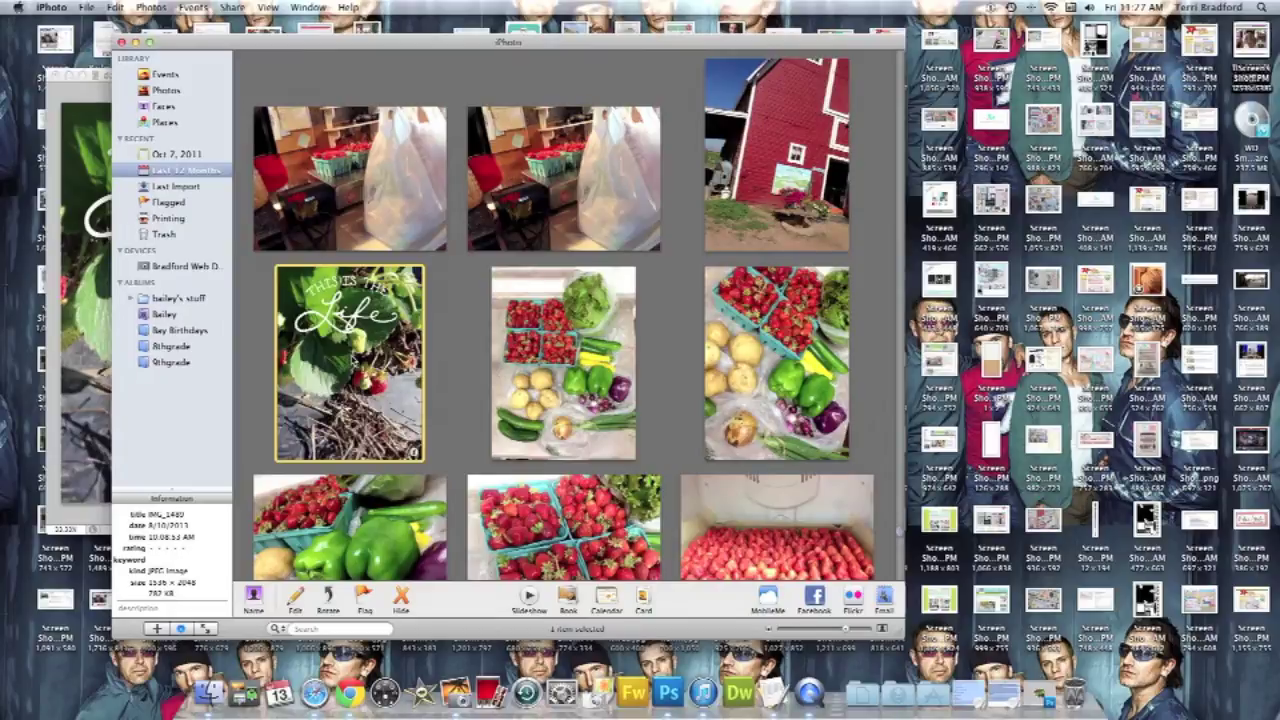
drag(342, 358, 669, 692)
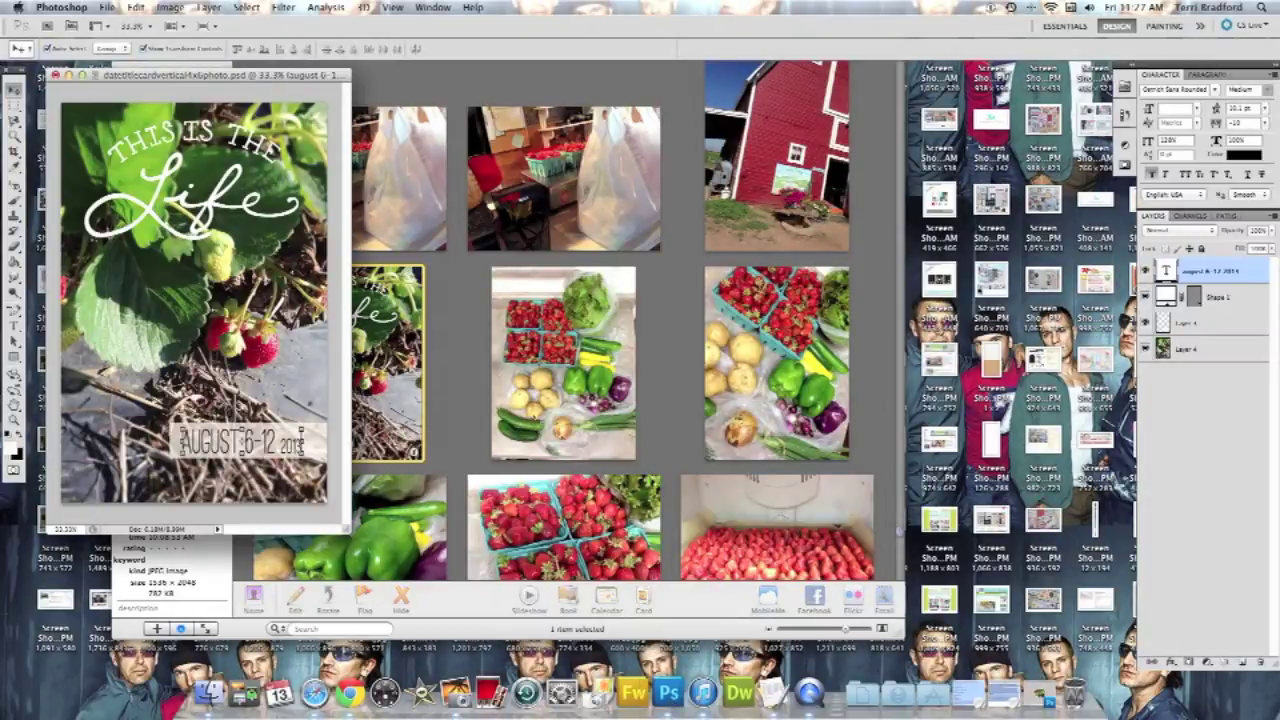
drag(304, 89, 503, 113)
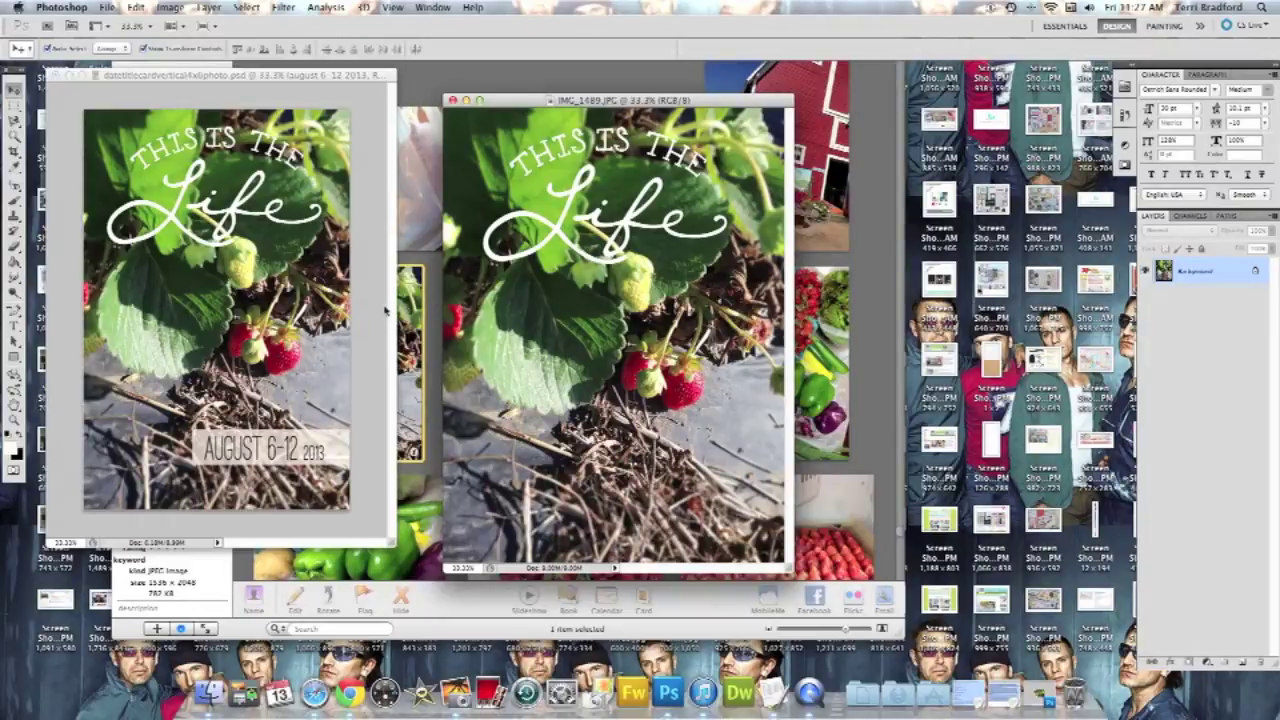
Examine the title card's layers one by one: the photo, the line layer, the label shape and the date text.
click(320, 448)
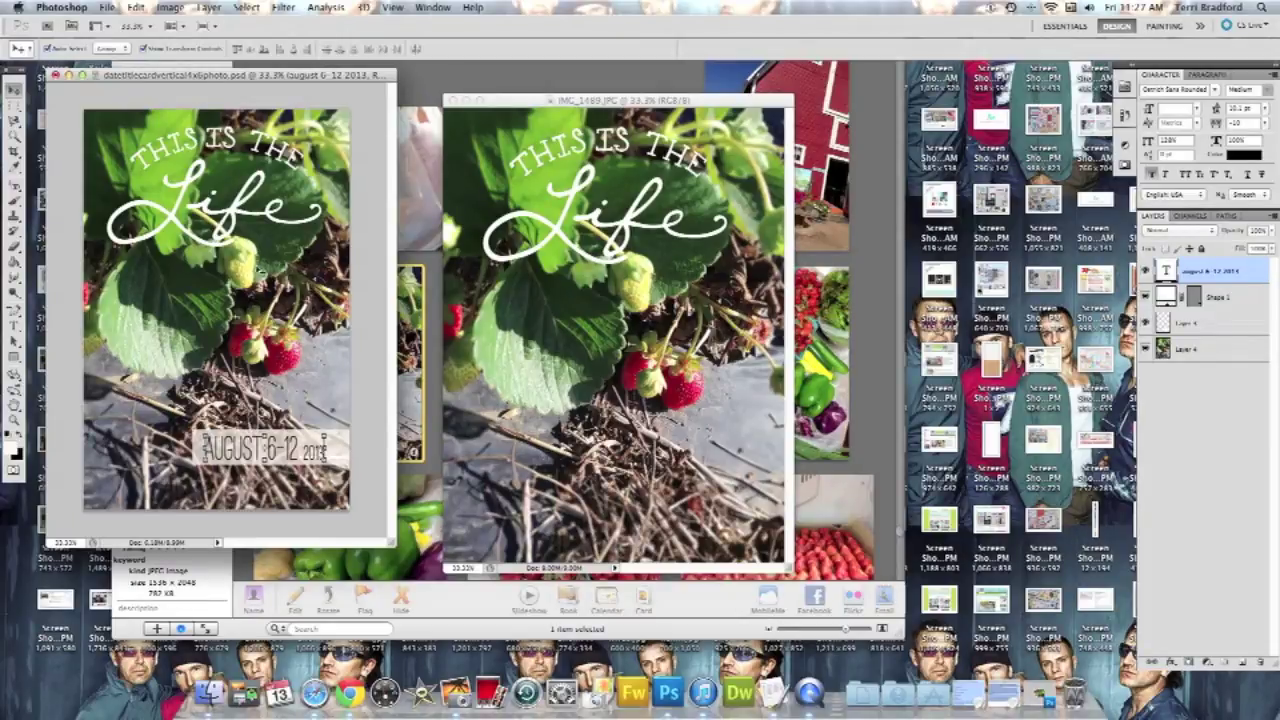
click(1185, 348)
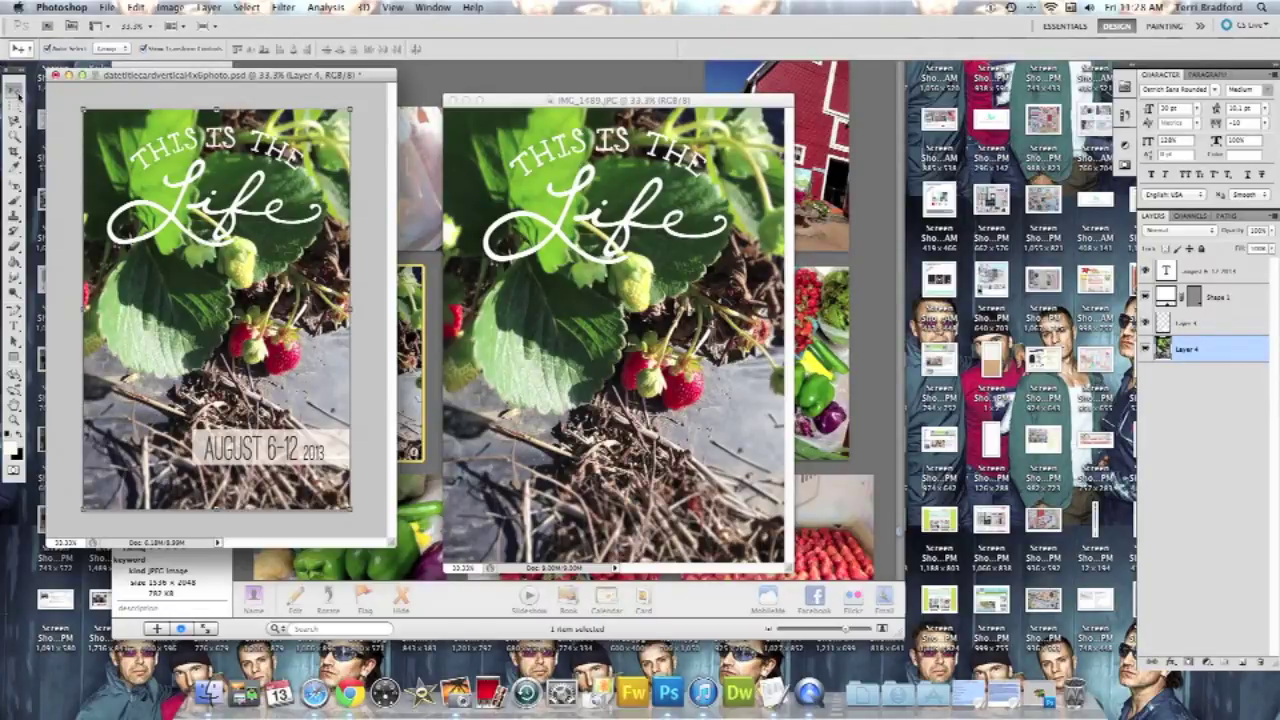
click(1228, 320)
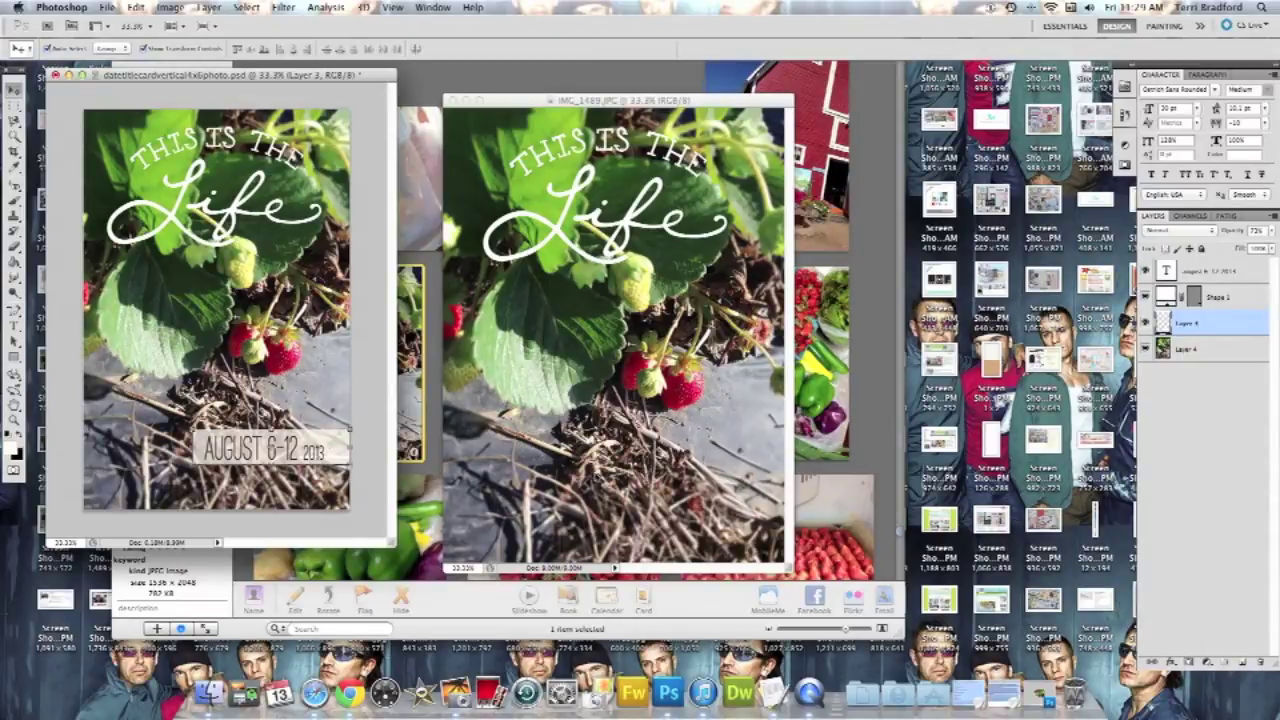
click(1215, 296)
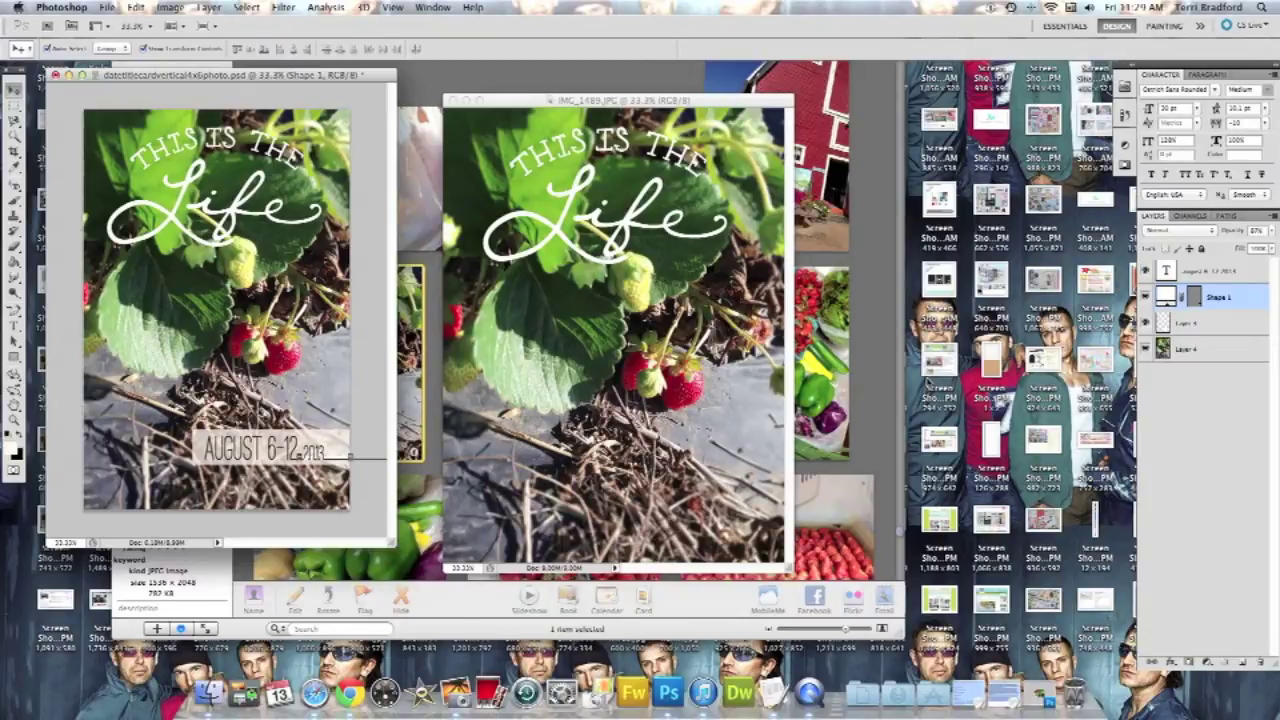
click(1205, 272)
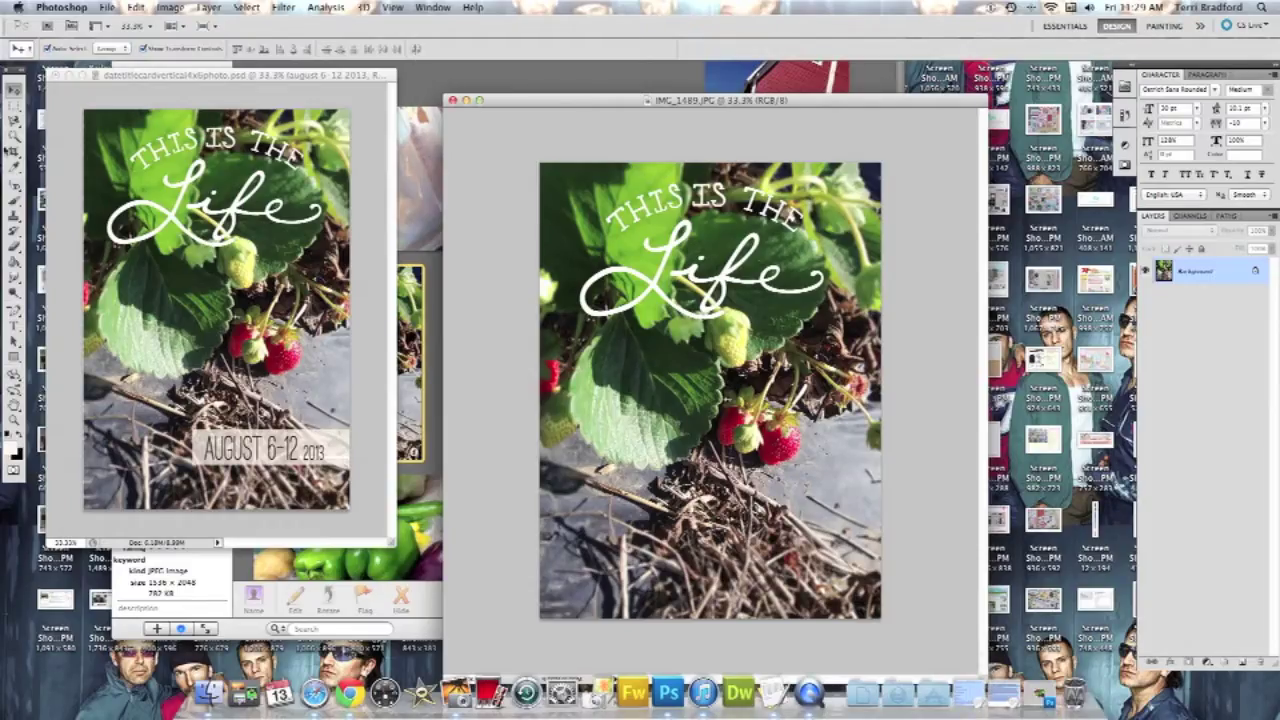
Set up the Crop tool for the strawberry photo with a 4 in width, 6 in height and 300 pixels/inch resolution.
click(13, 152)
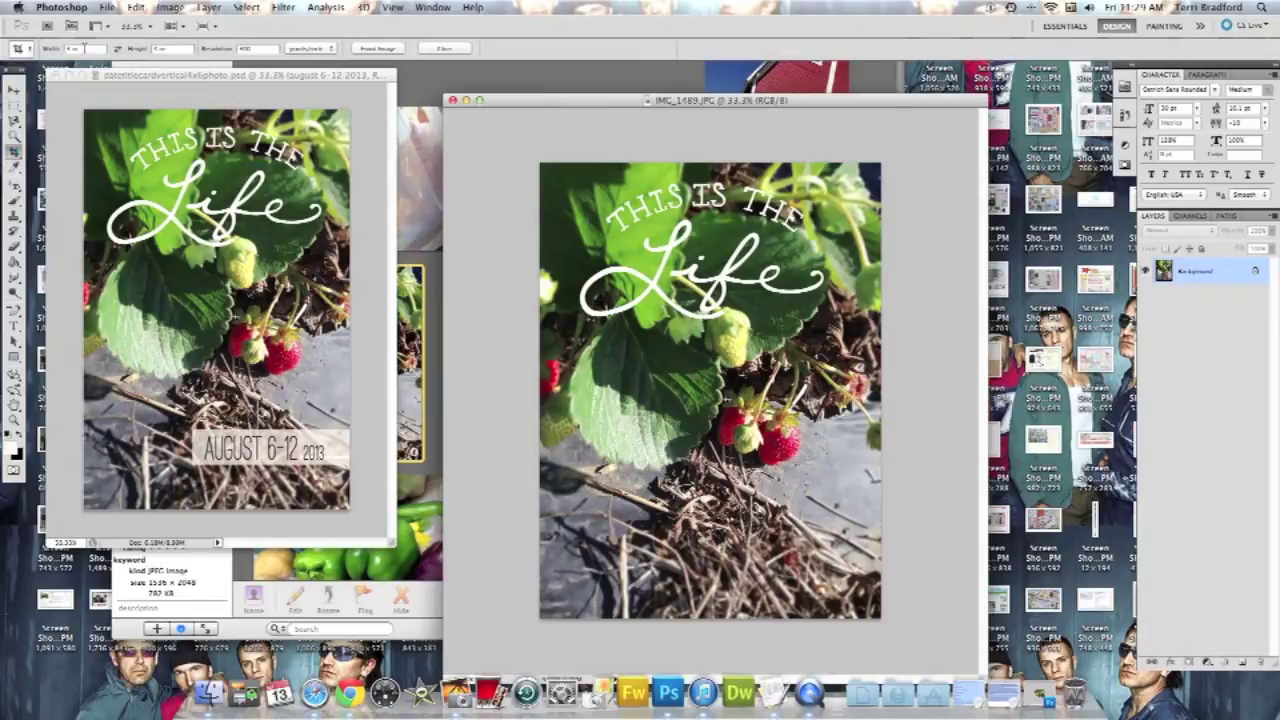
click(15, 152)
click(62, 149)
click(72, 48)
click(158, 48)
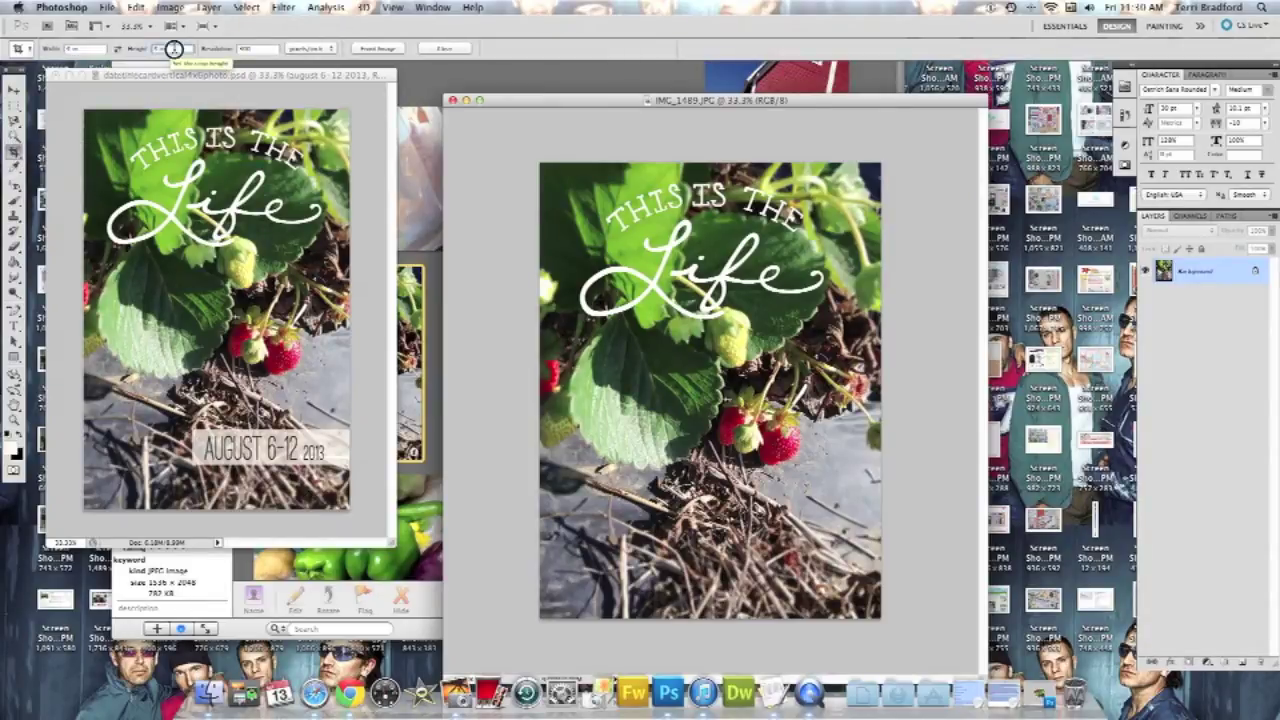
key(Tab)
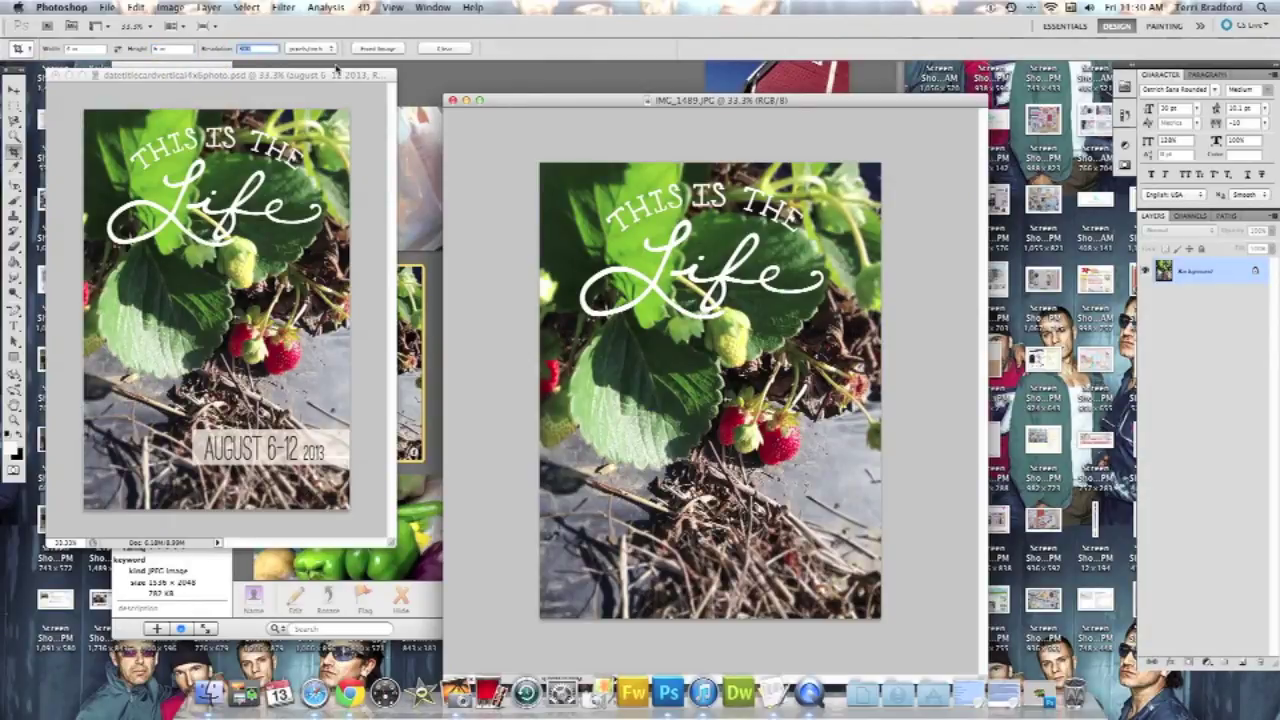
Crop the strawberry photo over its full height, shifting the crop frame right until the lettering is centred.
click(542, 166)
mouse_move(542, 166)
mouse_down()
mouse_move(755, 466)
mouse_move(857, 564)
mouse_move(901, 631)
mouse_up()
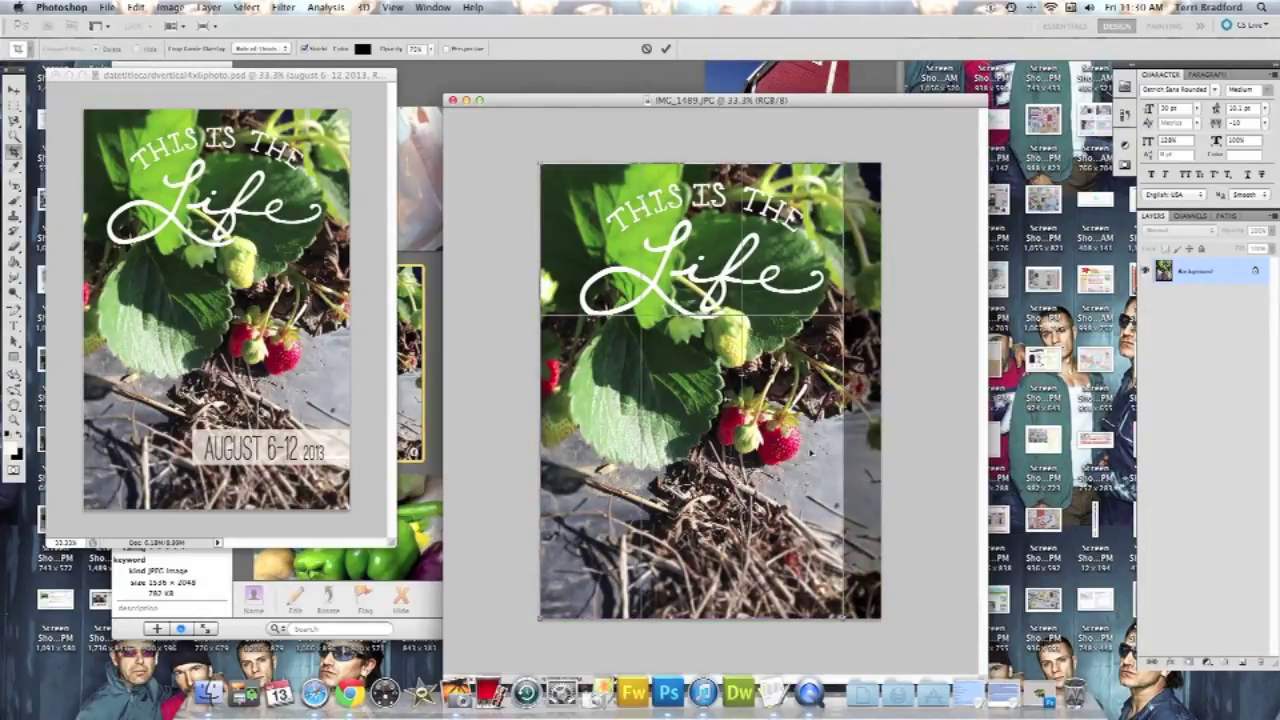
key(Right)
key(Right)
key(Right)
key(Right)
key(Right)
key(Right)
key(Right)
key(Right)
key(Right)
key(Right)
key(Right)
key(Right)
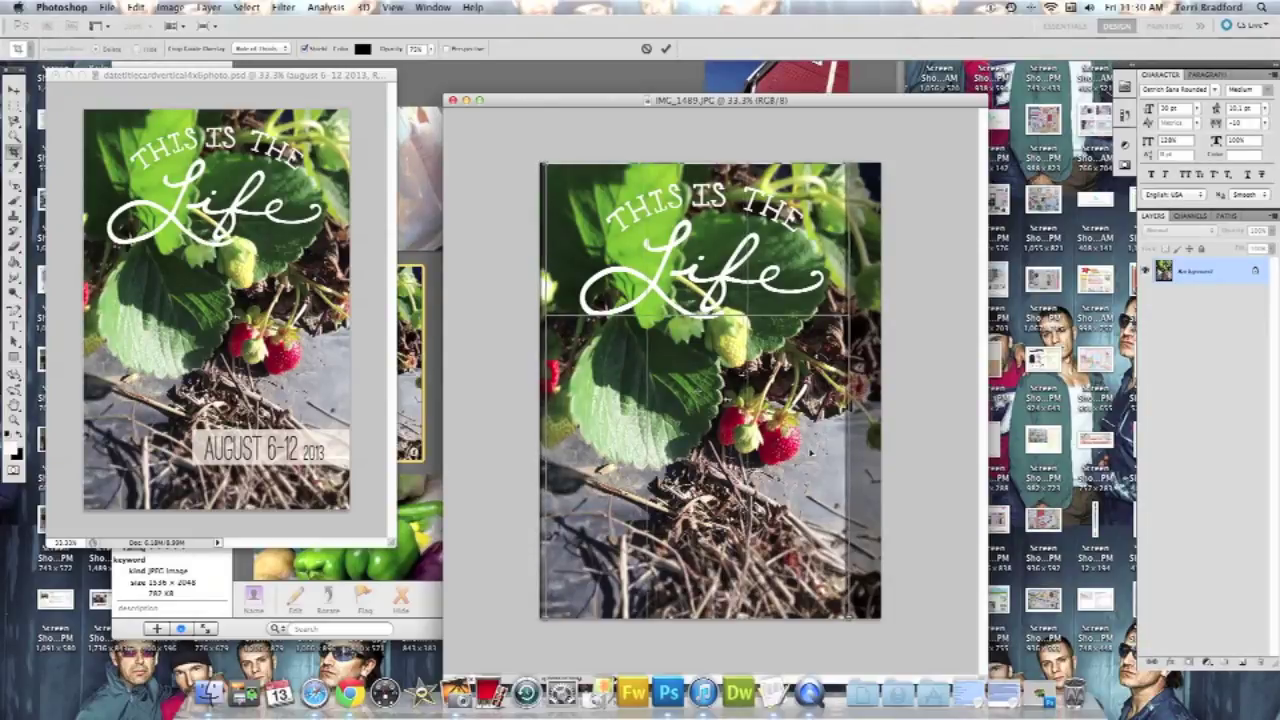
key(Right)
key(Right)
key(Right)
key(Right)
key(Right)
key(Right)
key(Right)
key(Right)
key(Right)
key(Right)
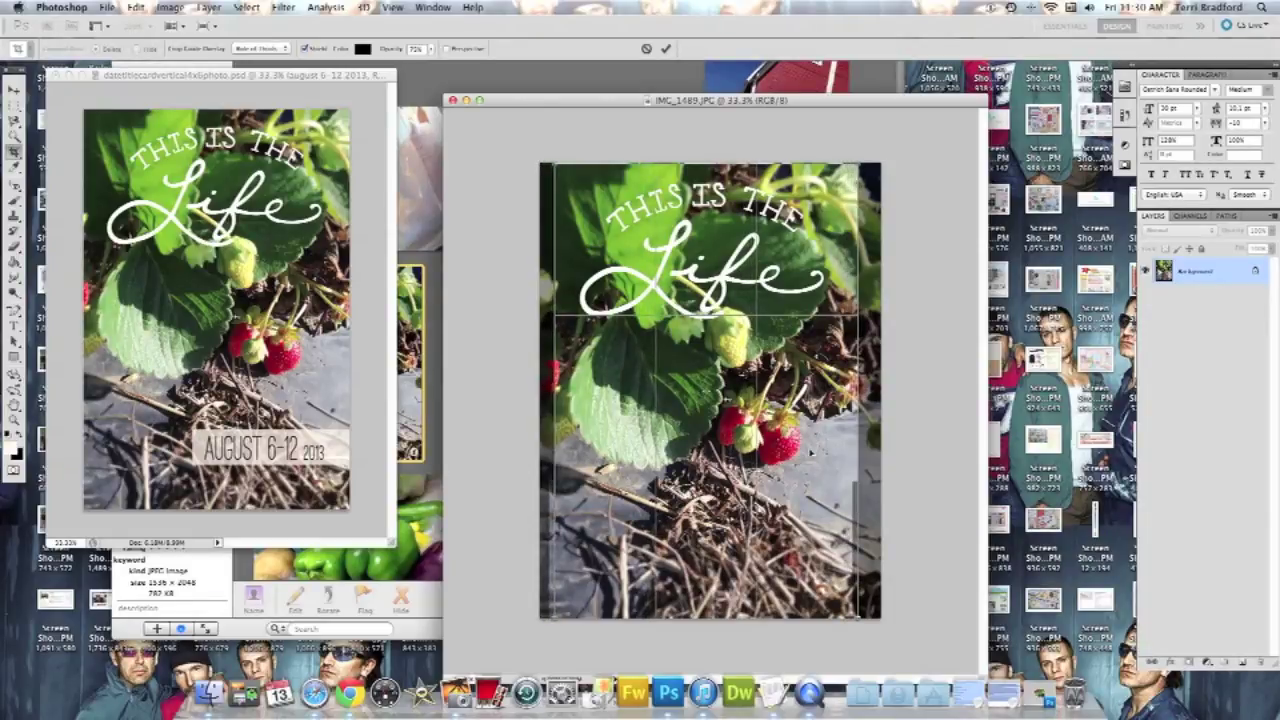
key(Right)
key(Right)
key(Right)
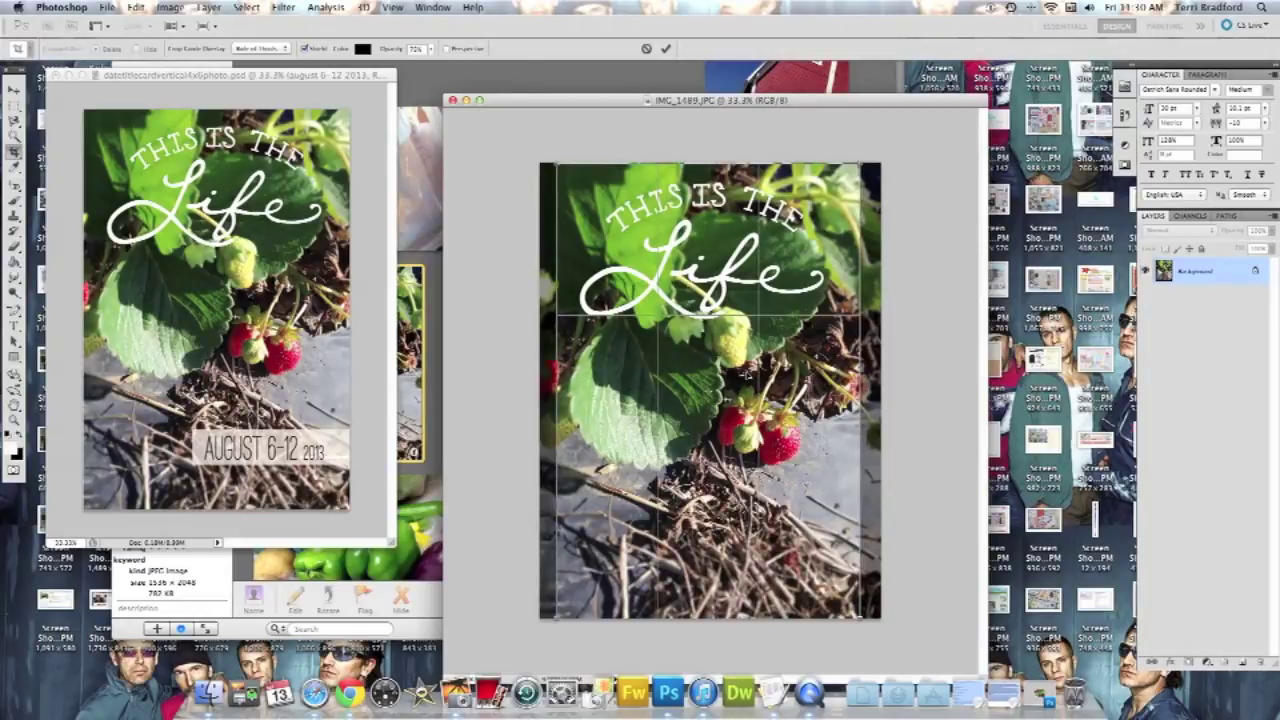
click(665, 48)
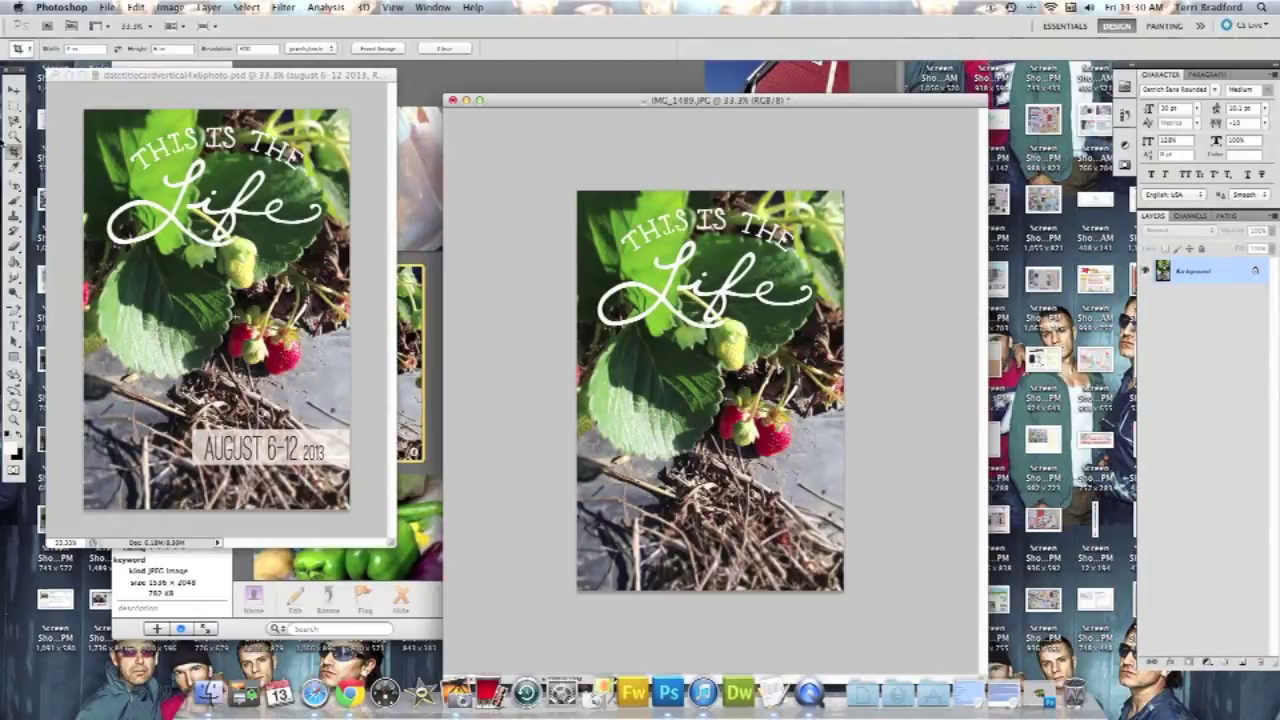
Delete the old photo layer, Layer 4, from the title card document.
click(20, 88)
click(290, 349)
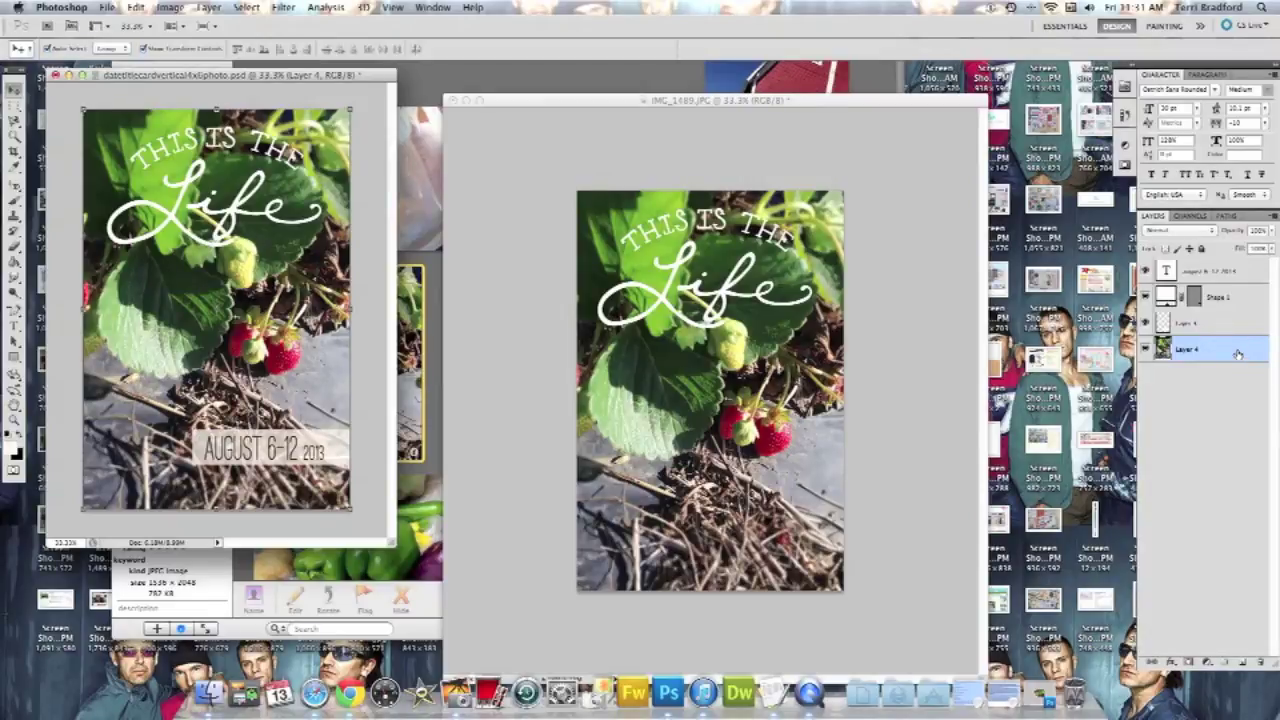
drag(1238, 354, 1261, 664)
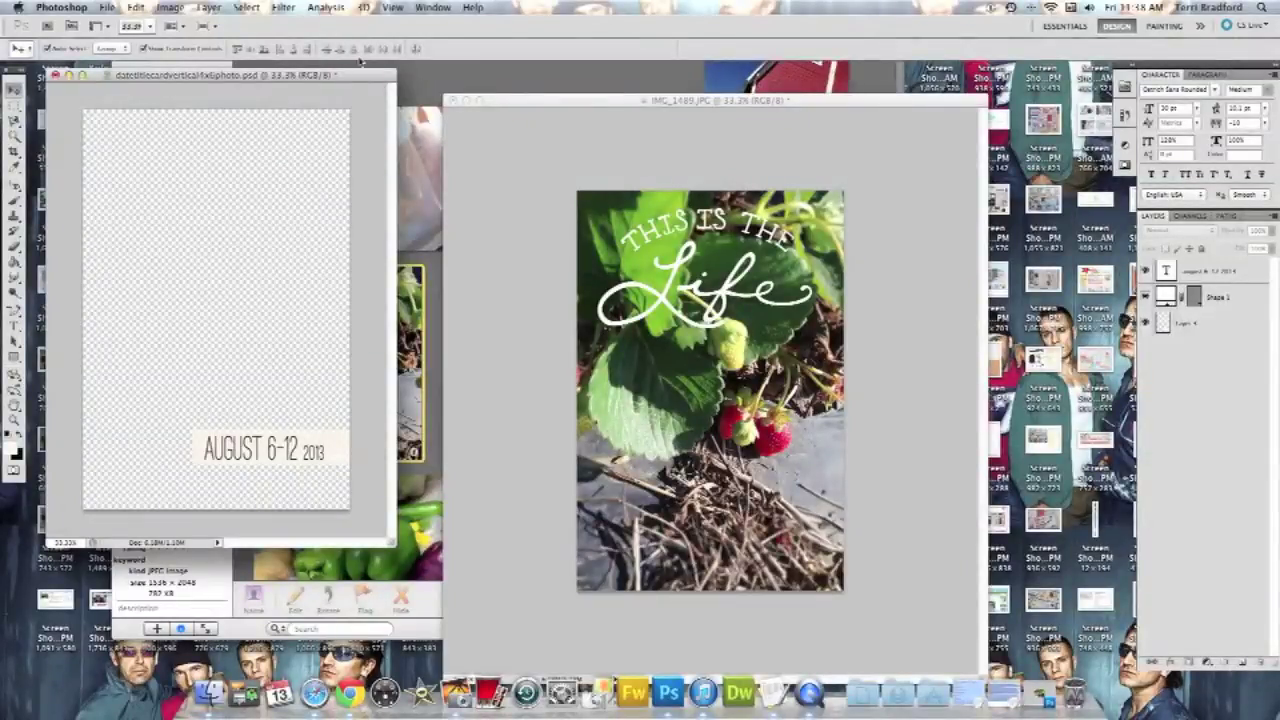
Show the guides in the title card document.
click(390, 8)
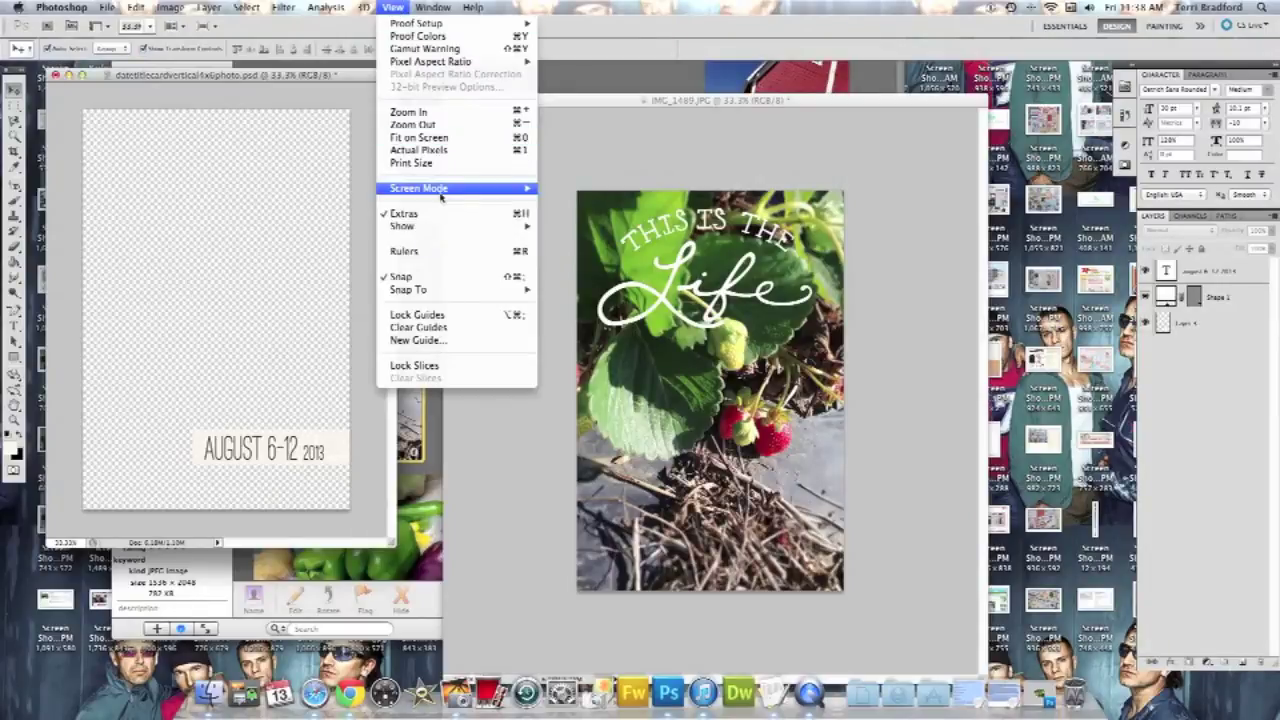
mouse_move(440, 228)
click(601, 276)
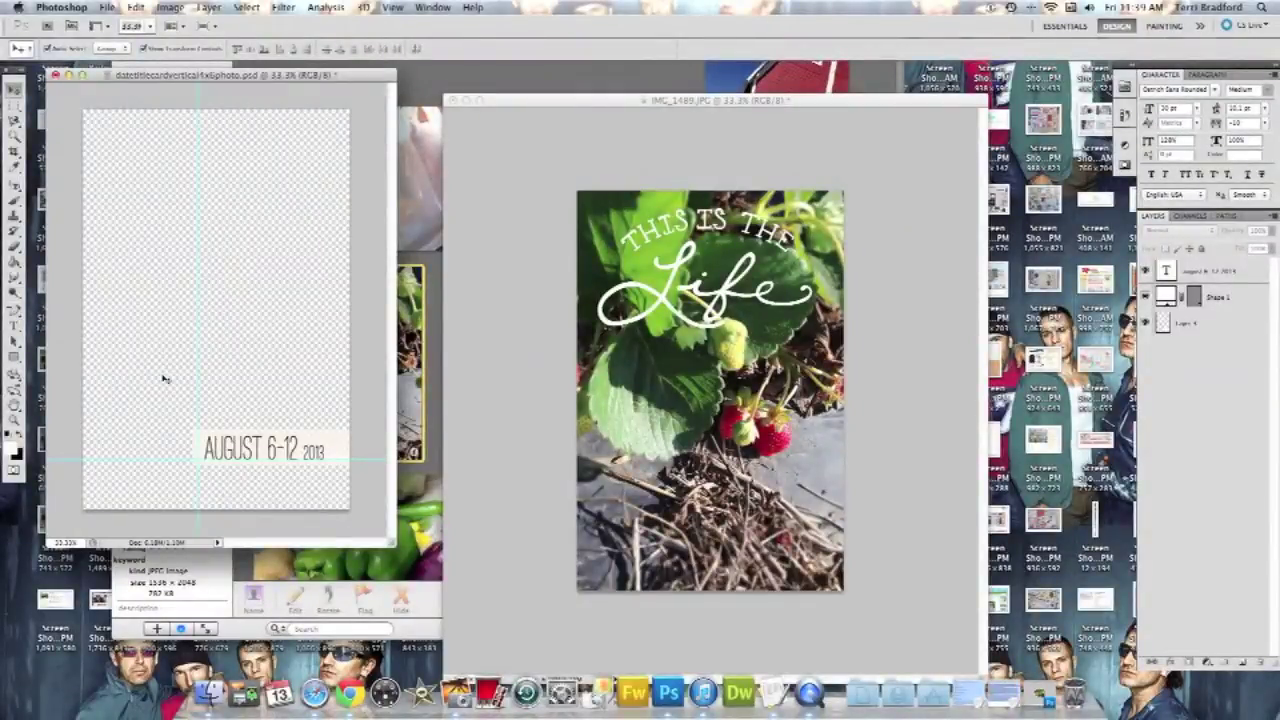
Copy the cropped strawberry photo into the title card document so it fills the canvas.
click(1218, 323)
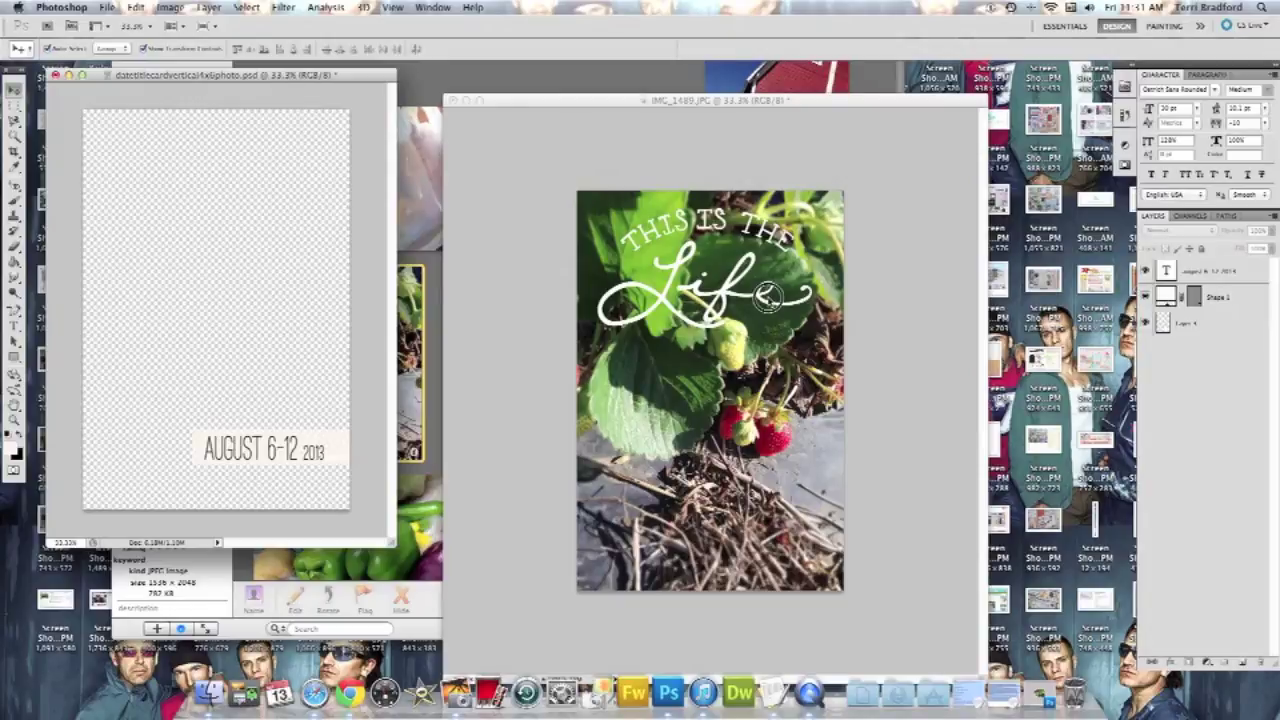
click(772, 300)
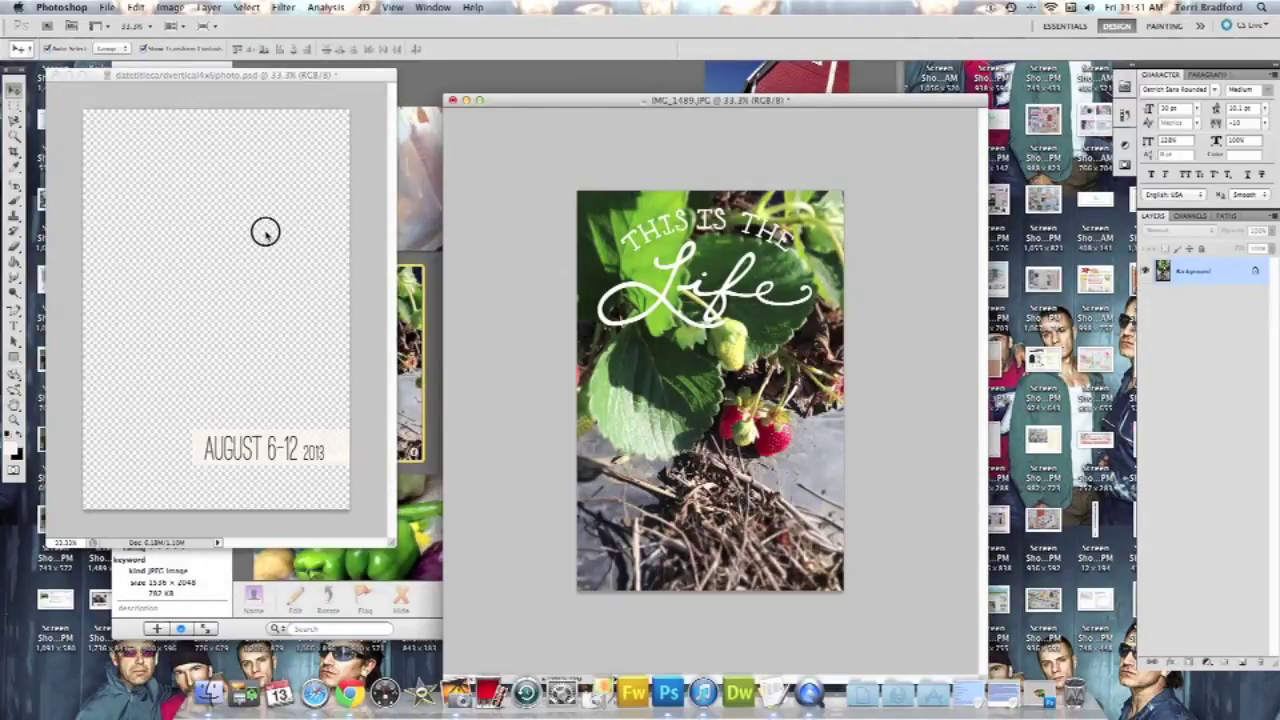
drag(302, 218, 301, 222)
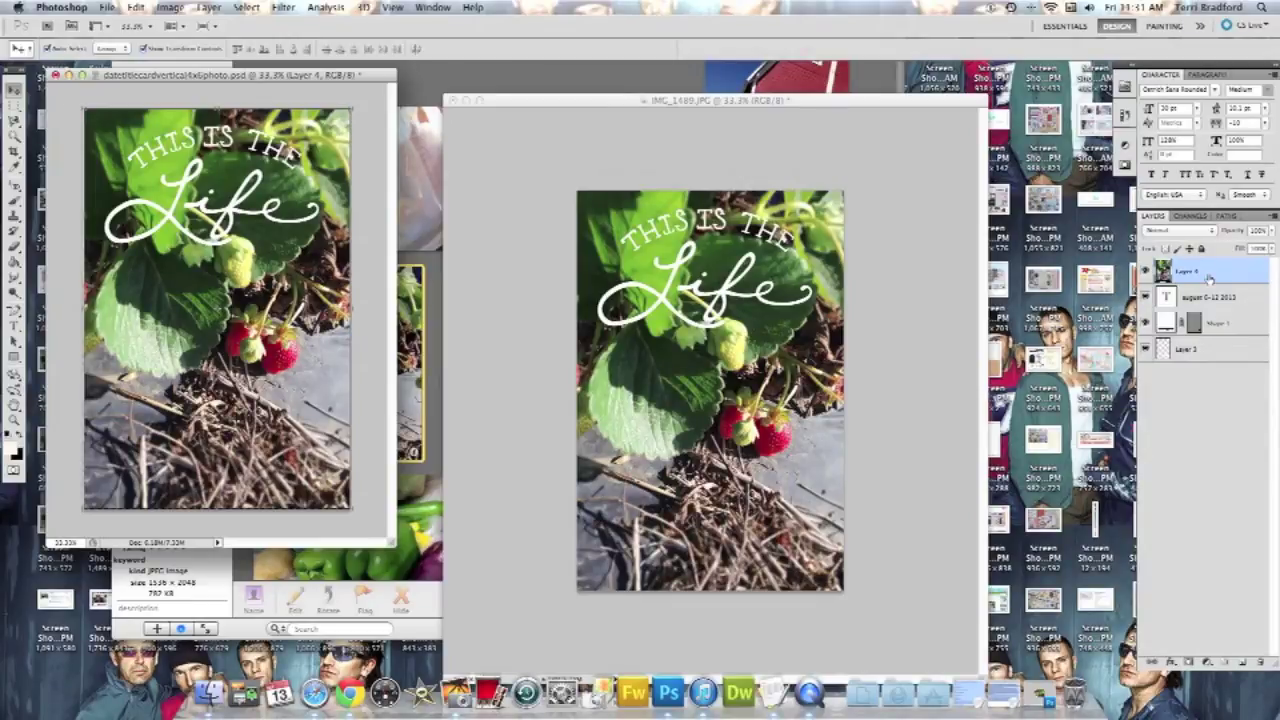
Move the new photo layer below all the other layers and adjust its position to cover the title card canvas.
drag(1205, 272, 1210, 366)
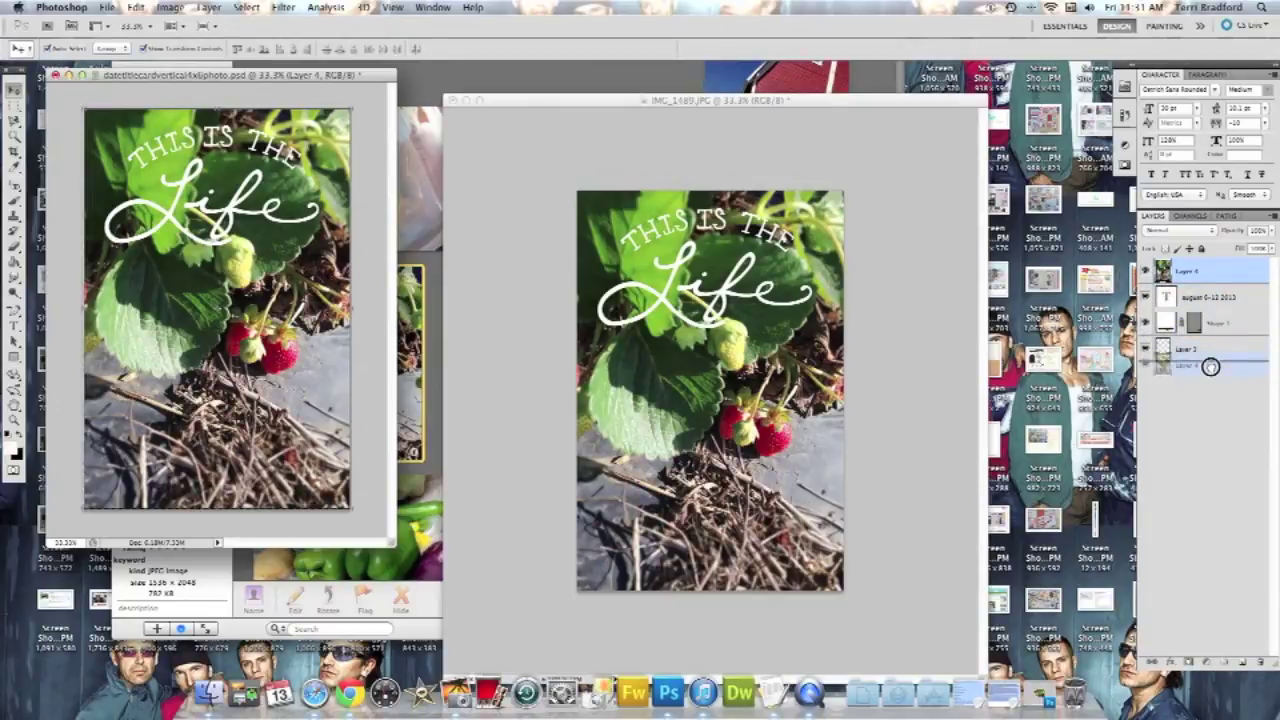
drag(1210, 366, 1211, 371)
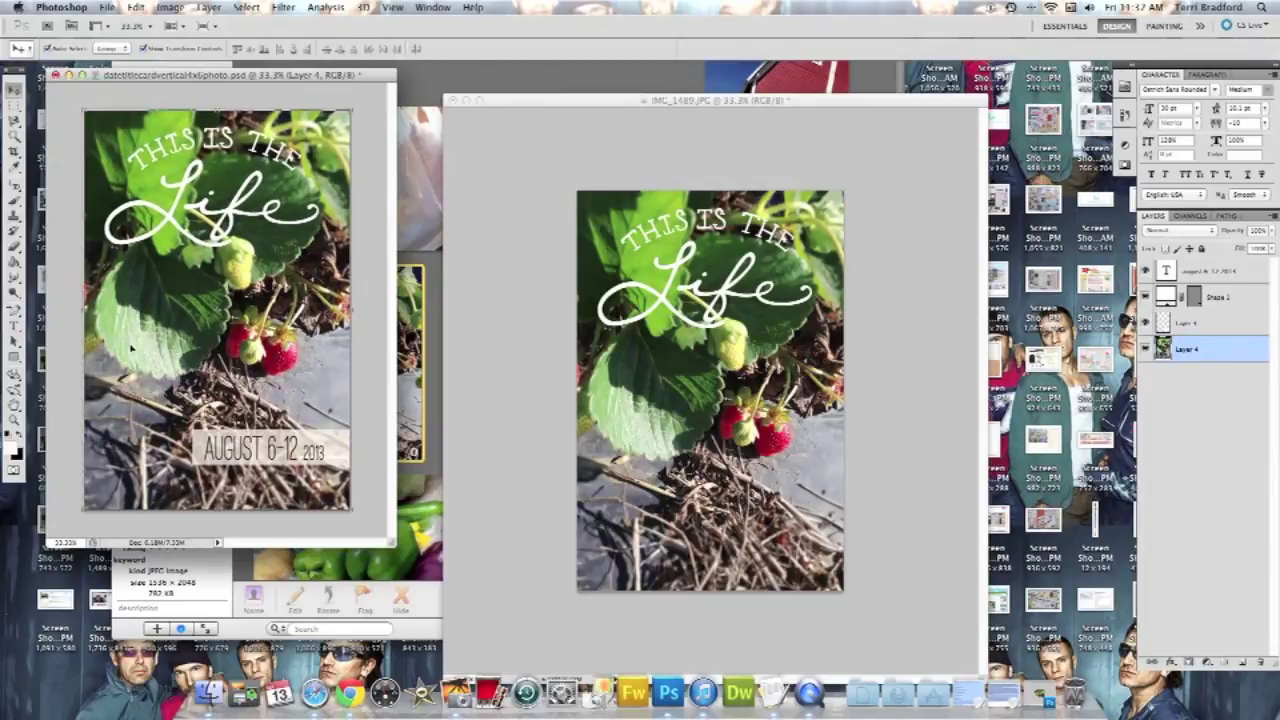
drag(131, 346, 153, 339)
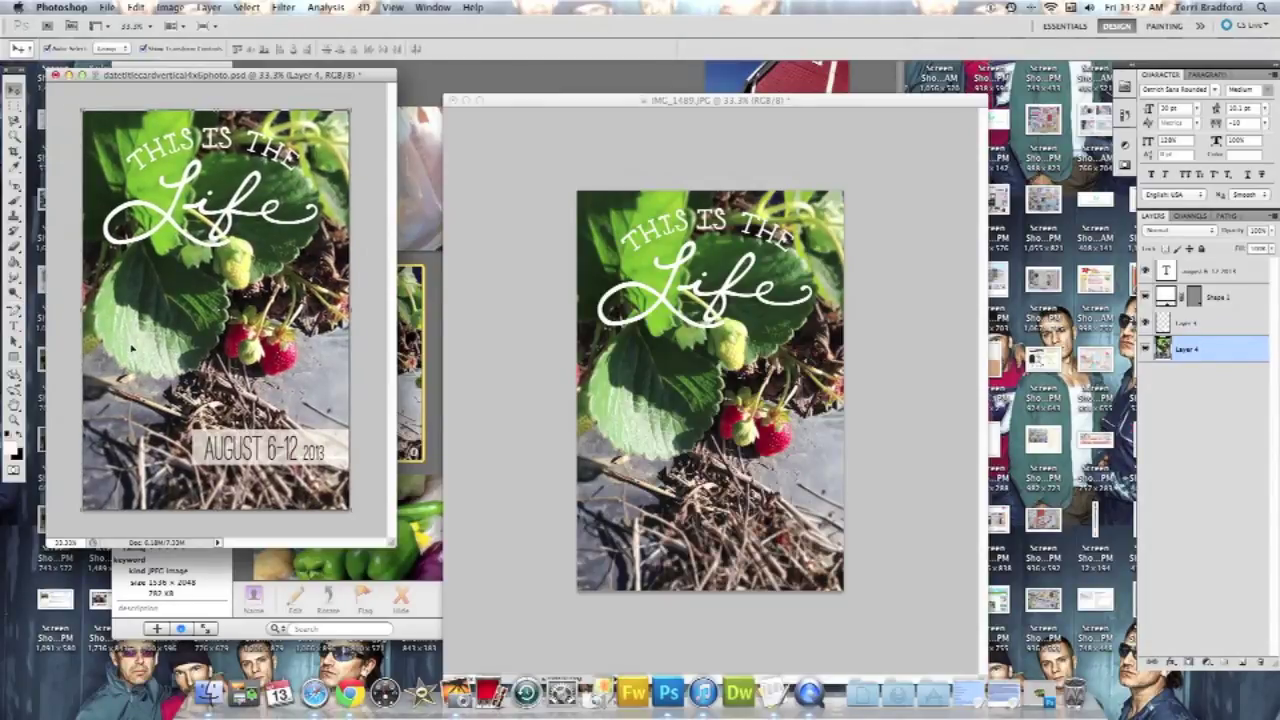
click(486, 343)
drag(491, 343, 302, 318)
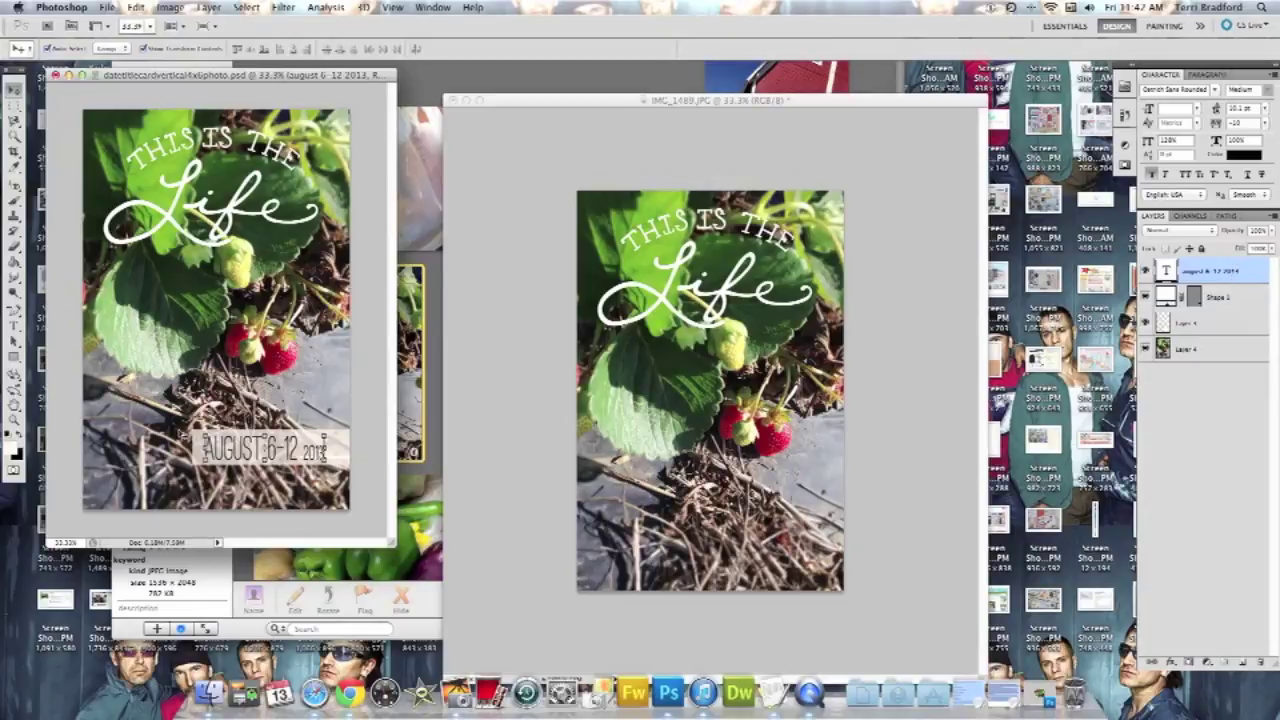
Start editing the title card's date text with the Type tool, placing the insertion point before "6-12".
click(14, 325)
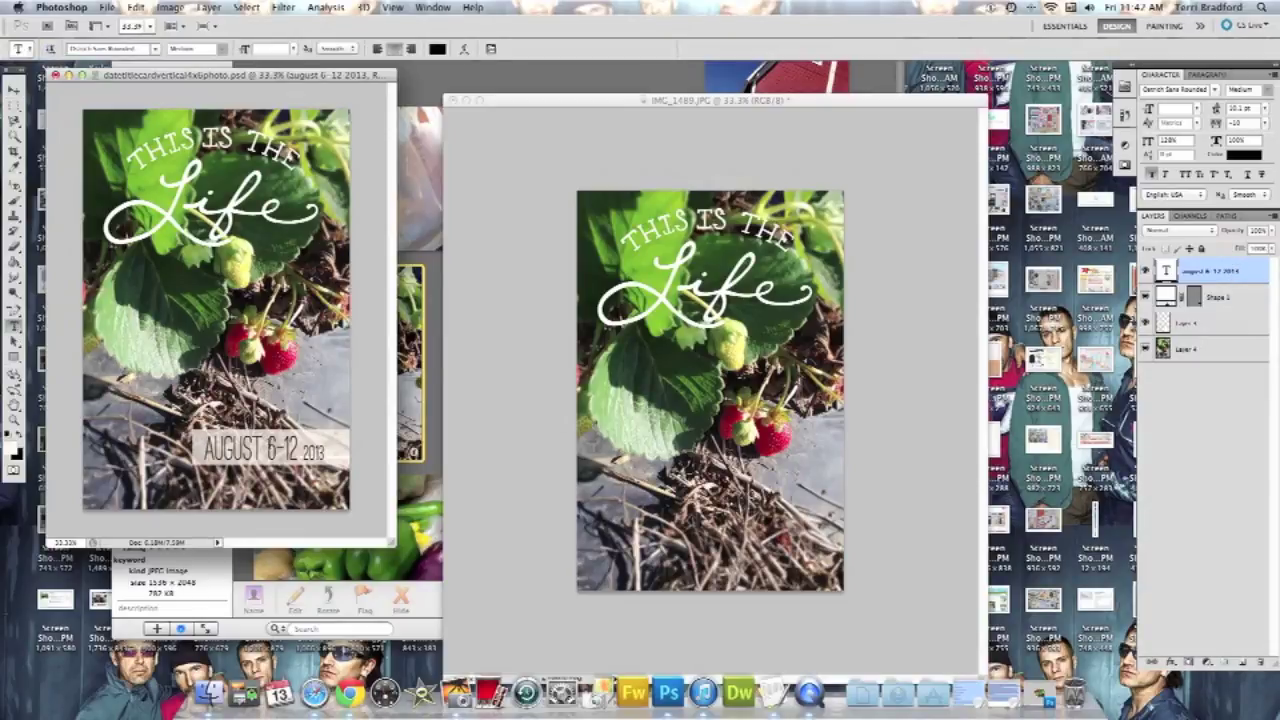
click(267, 447)
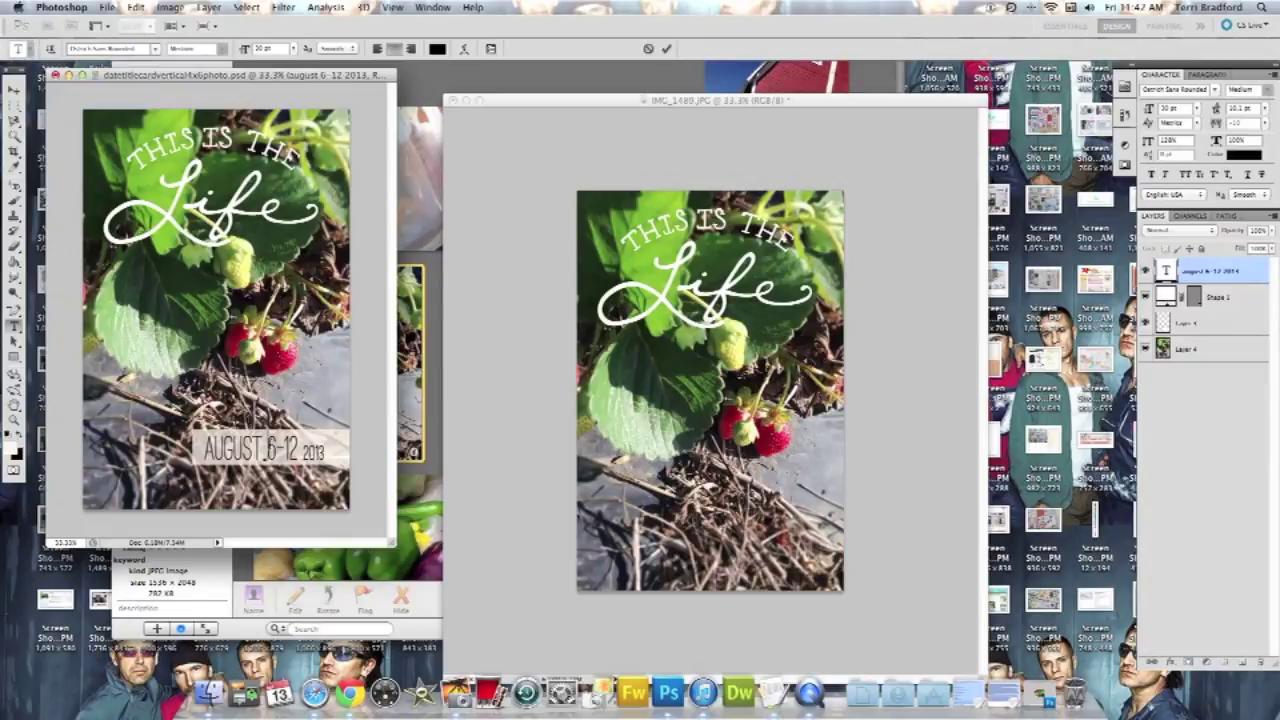